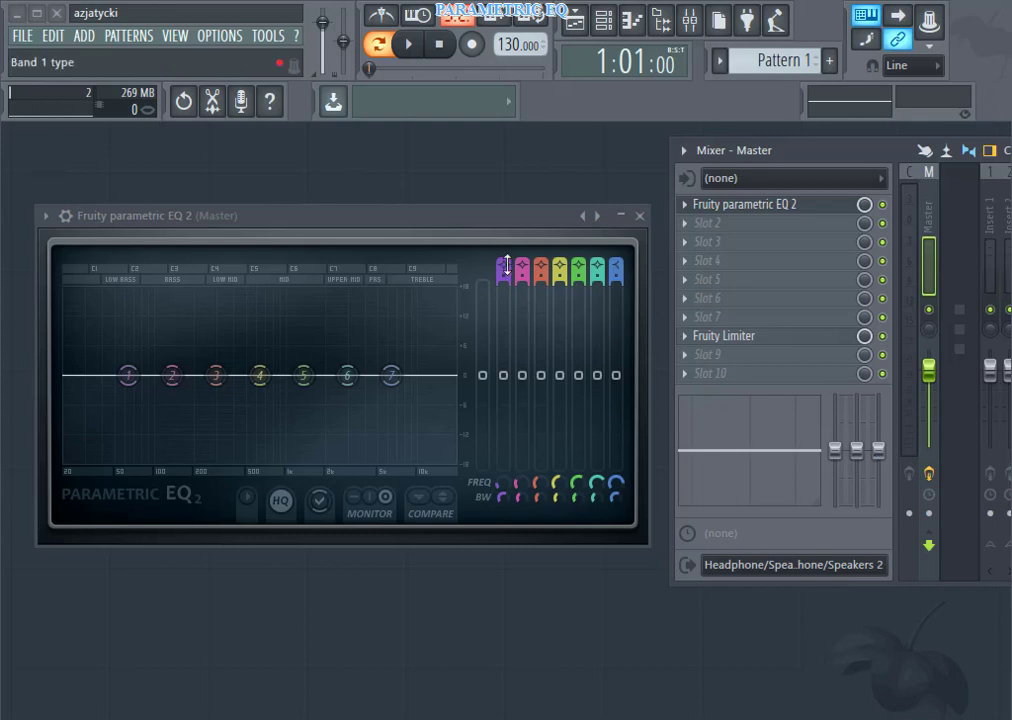
# Cycle band 1's filter type in Fruity Parametric EQ 2 away from low shelf, aiming for High shelf
pyautogui.moveTo(505, 265); pyautogui.dragTo(505, 258)
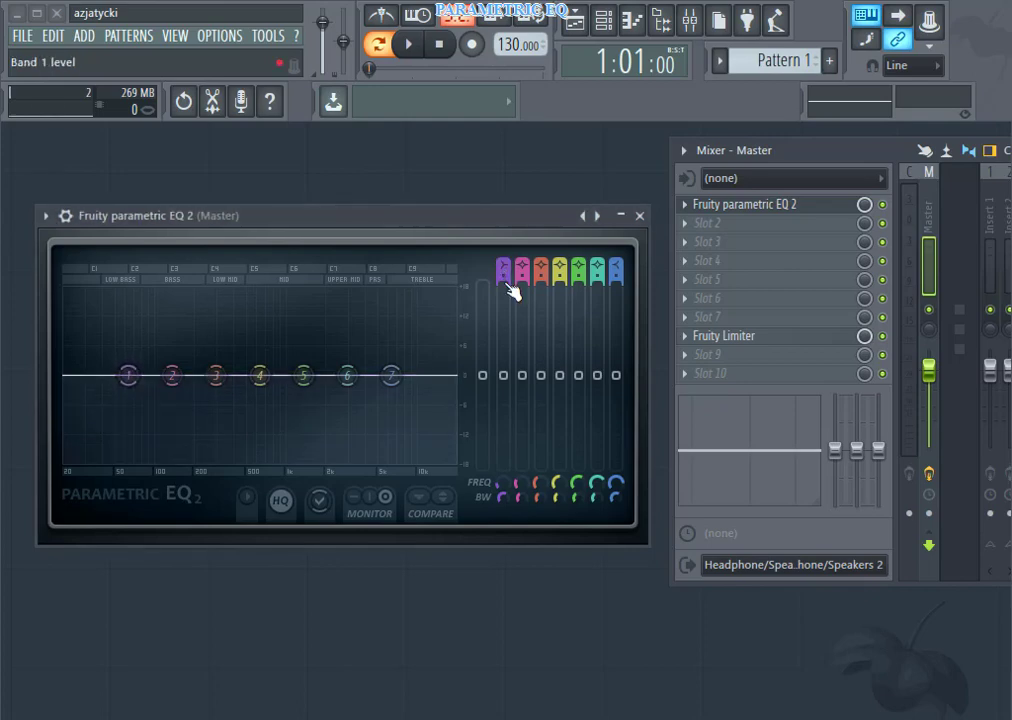
pyautogui.scroll(1, 503, 268)
pyautogui.scroll(1, 503, 268)
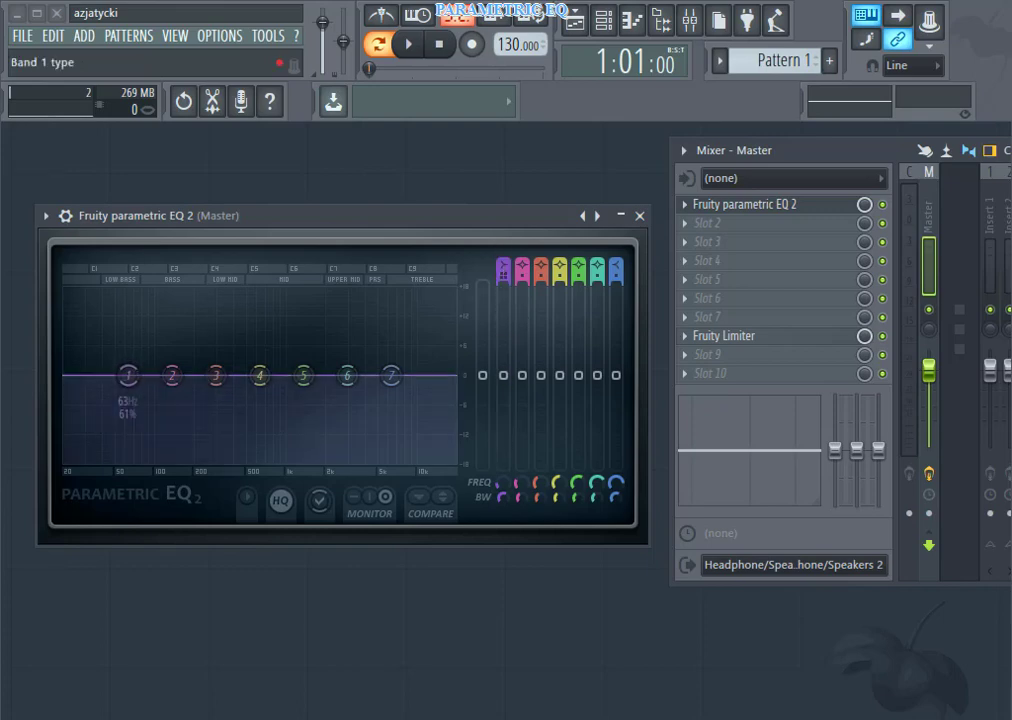
pyautogui.scroll(1, 503, 268)
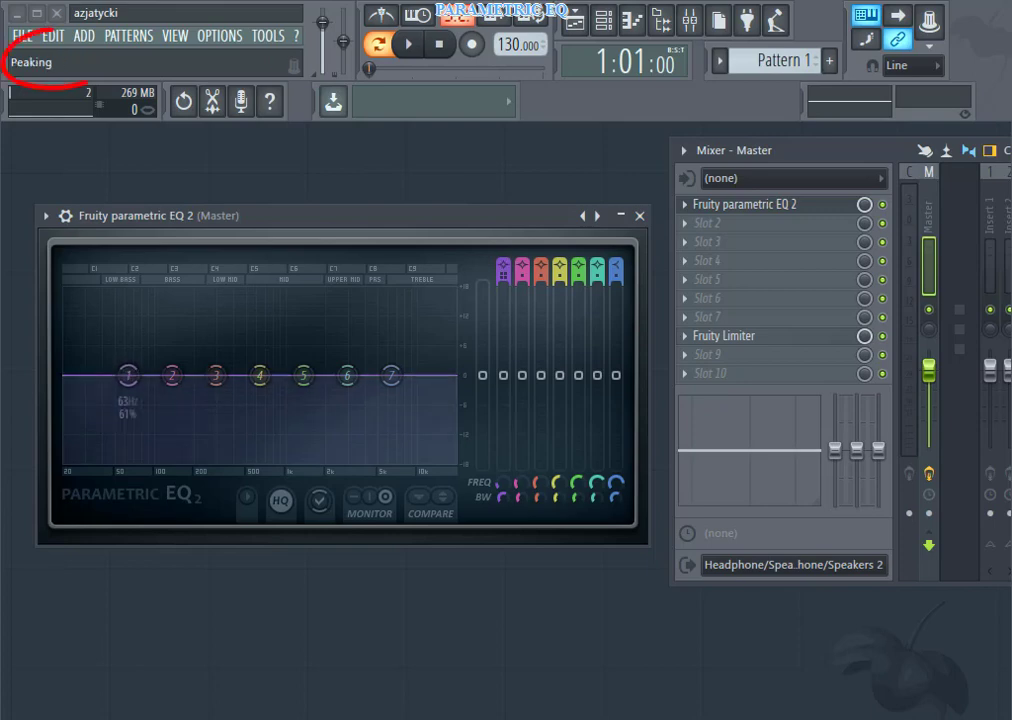
pyautogui.scroll(1, 503, 268)
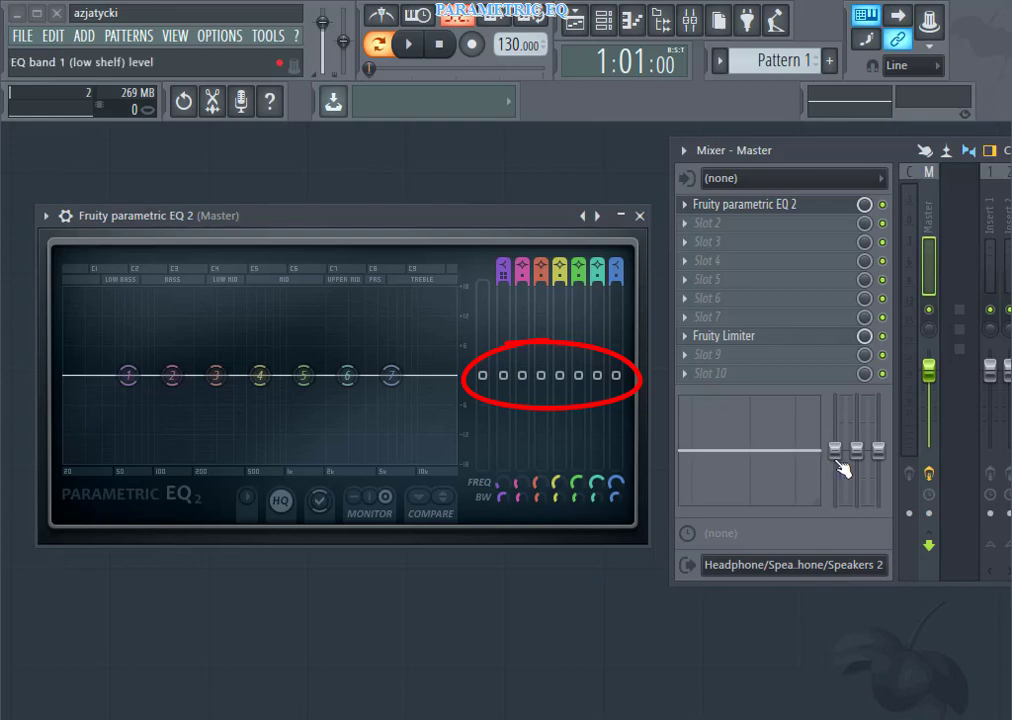
# Raise the Master's low EQ band to +18 dB and Parametric EQ 2's main level to maximum
pyautogui.moveTo(840, 463); pyautogui.dragTo(840, 397)
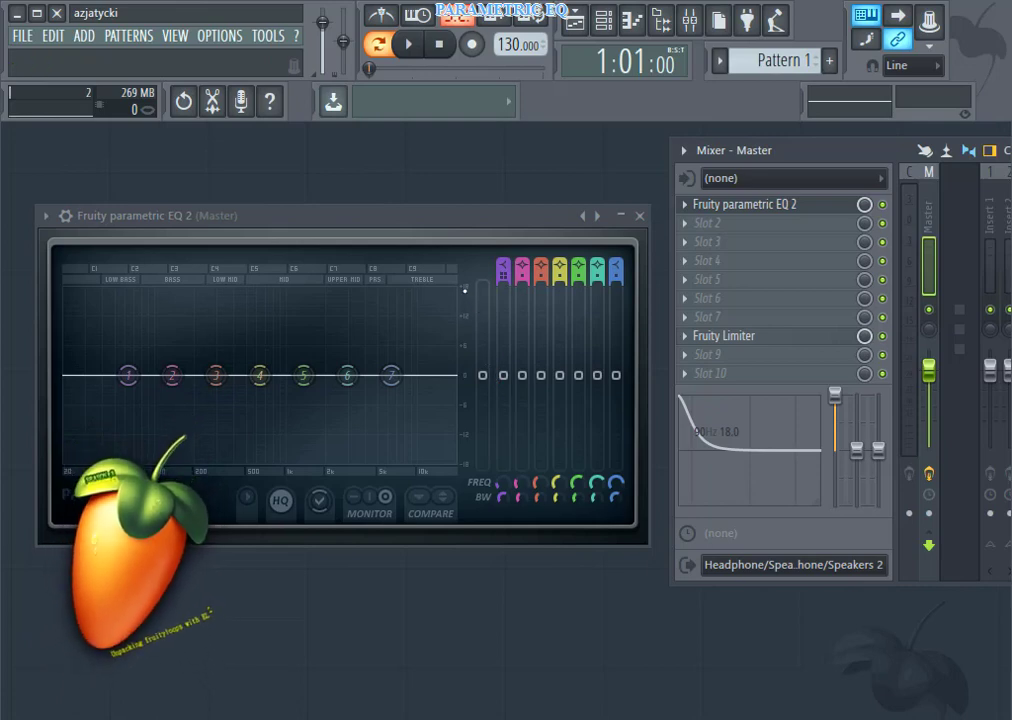
pyautogui.moveTo(481, 375); pyautogui.dragTo(482, 286)
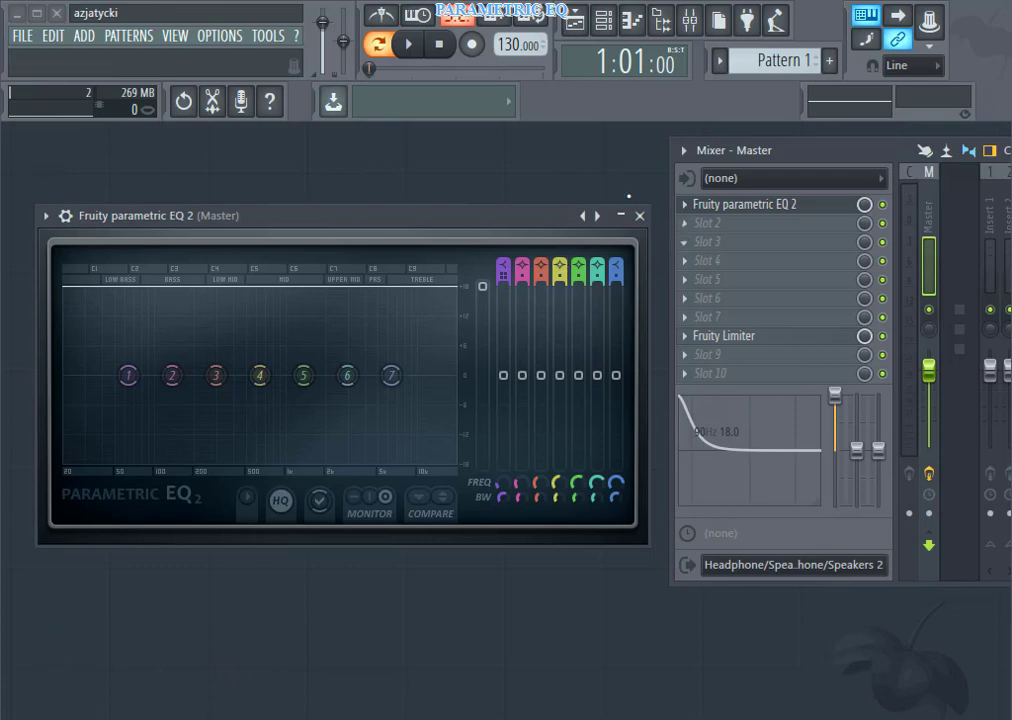
# Close the Fruity Parametric EQ 2 plugin window and the Mixer window
pyautogui.click(640, 216)
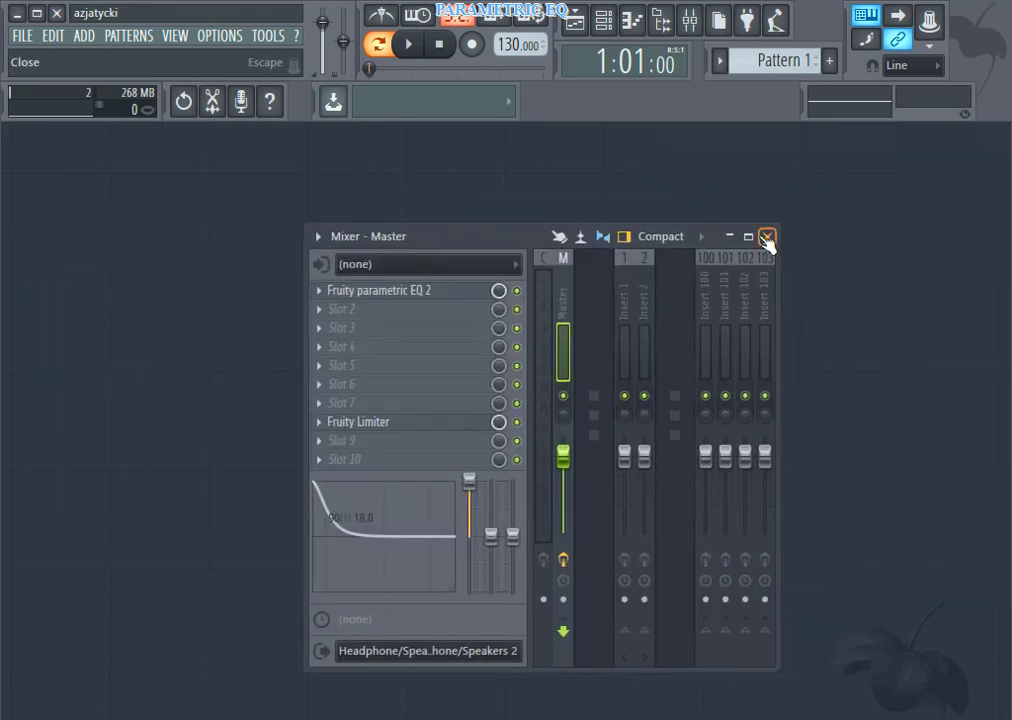
pyautogui.click(767, 237)
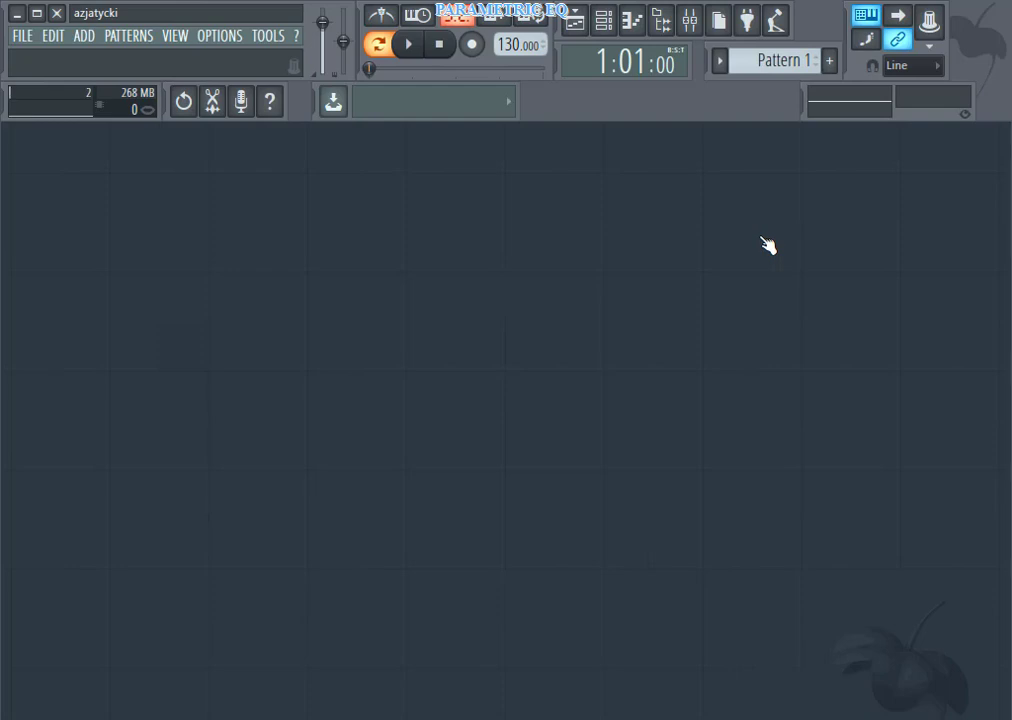